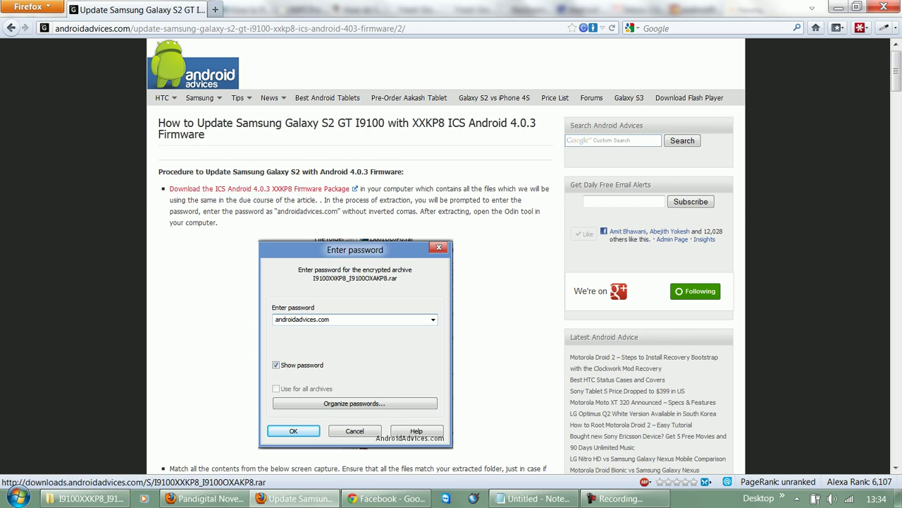
Compare the article's list of required firmware files with the extracted I9100XXKP8_I9100OXAKP8 folder in Windows Explorer, including the Odin3 v1.83 application
scroll(446, 282, down, 2)
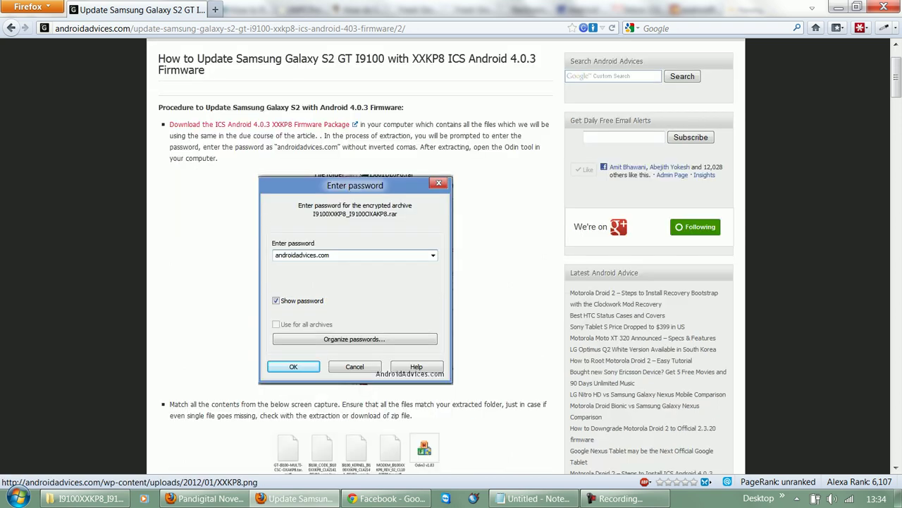
scroll(446, 282, down, 2)
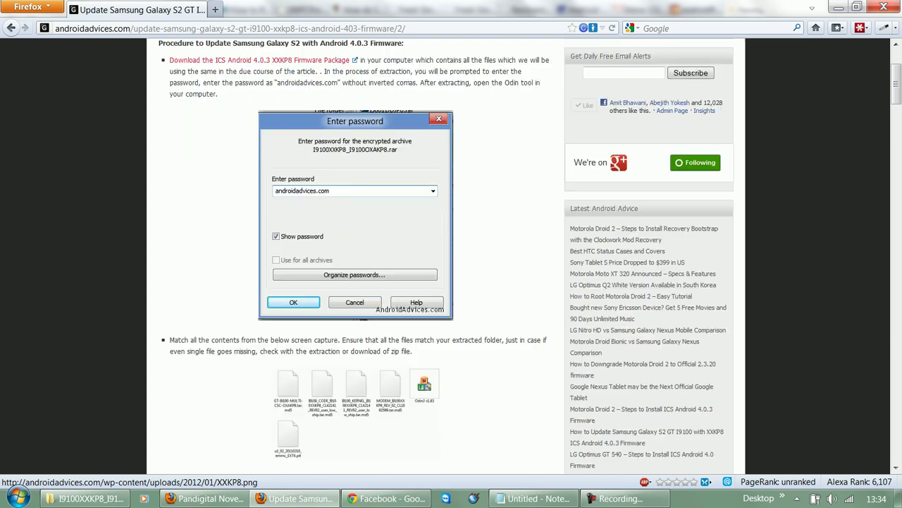
click(85, 498)
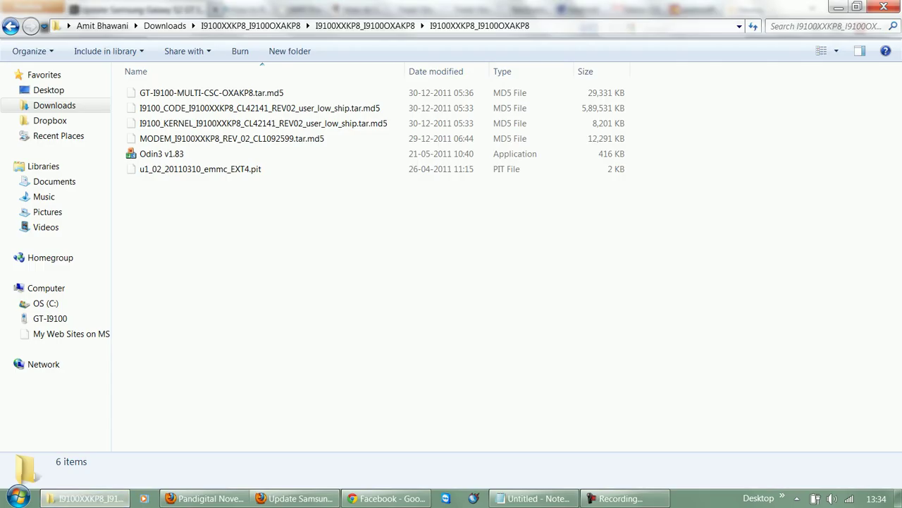
drag(281, 250, 223, 88)
click(282, 226)
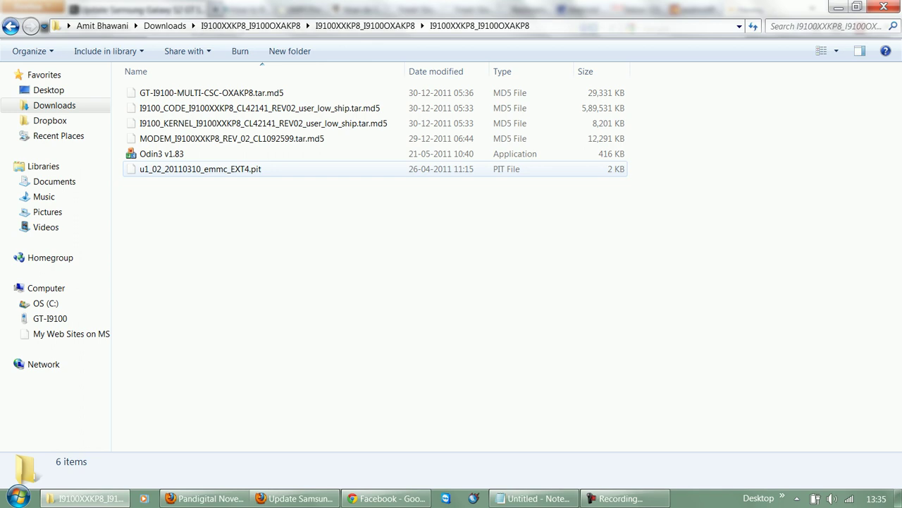
click(164, 155)
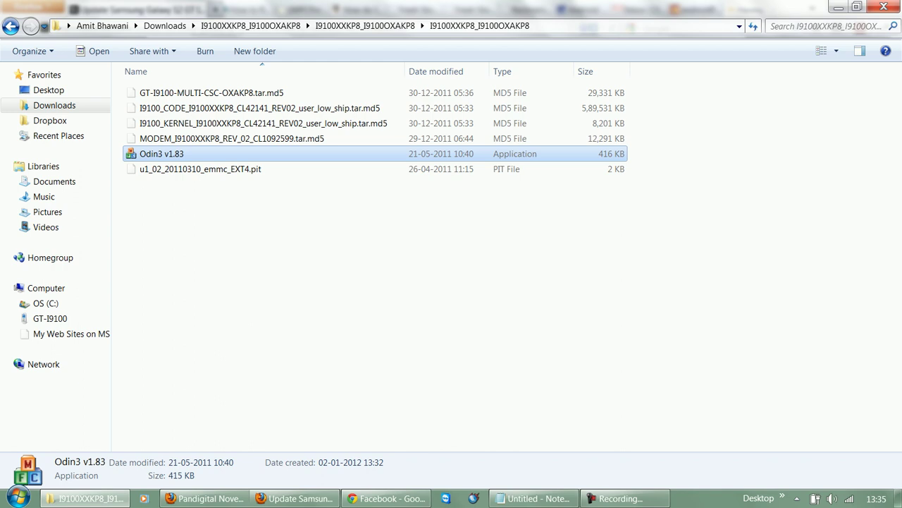
Return to the article in Firefox and read the instructions on USB debugging, download mode, the ID:COM check and the file assignments
key(alt+Tab)
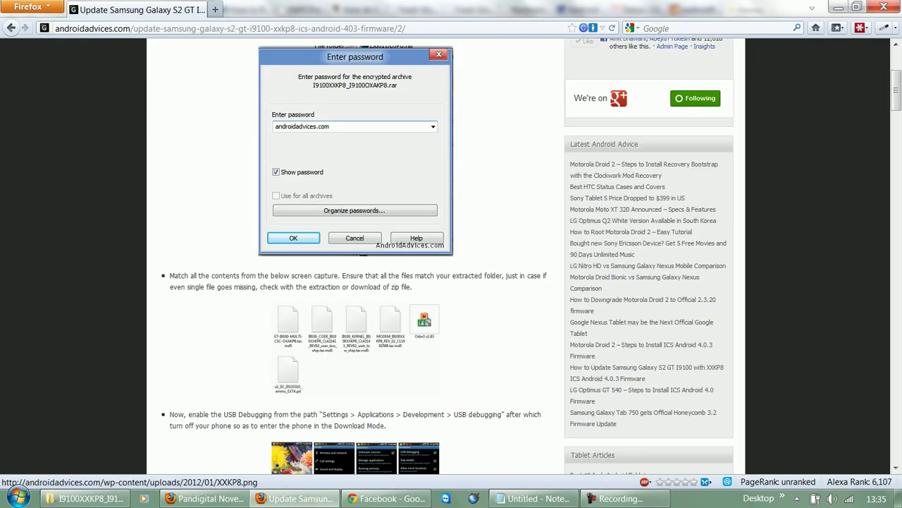
scroll(353, 177, down, 5)
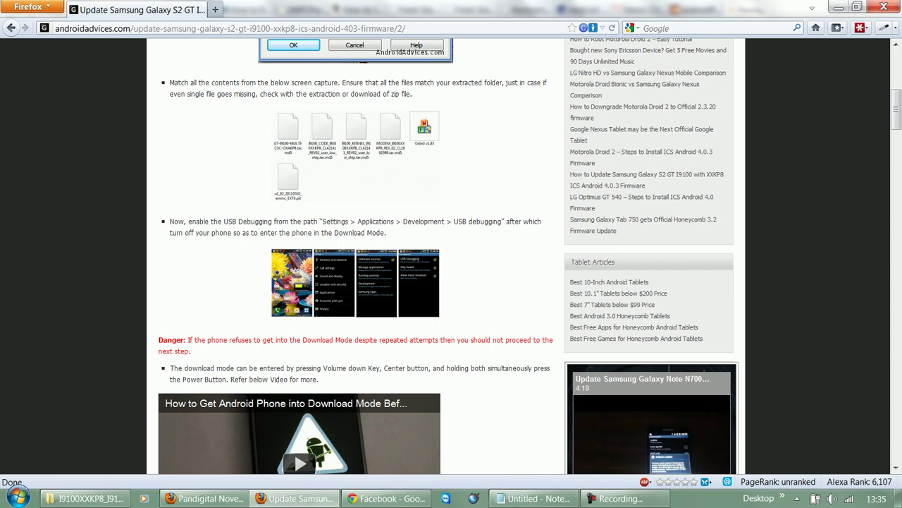
scroll(451, 254, down, 3)
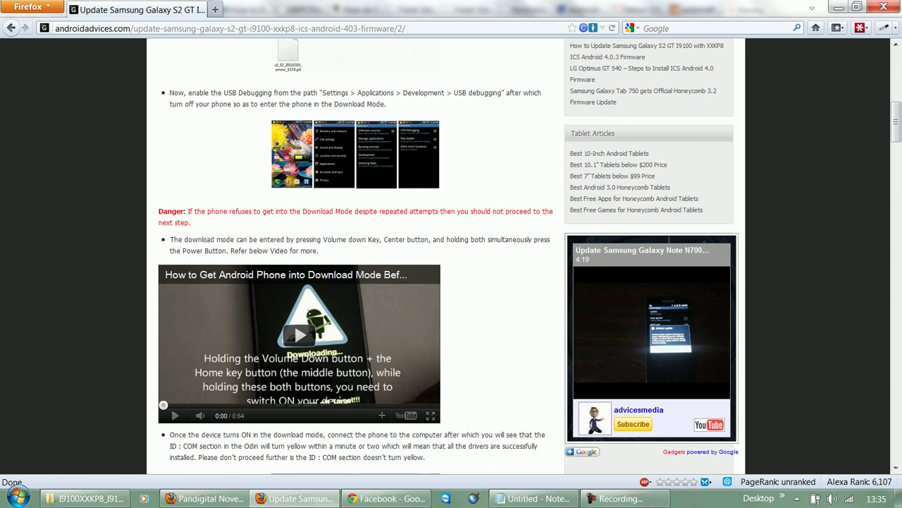
scroll(451, 254, down, 2)
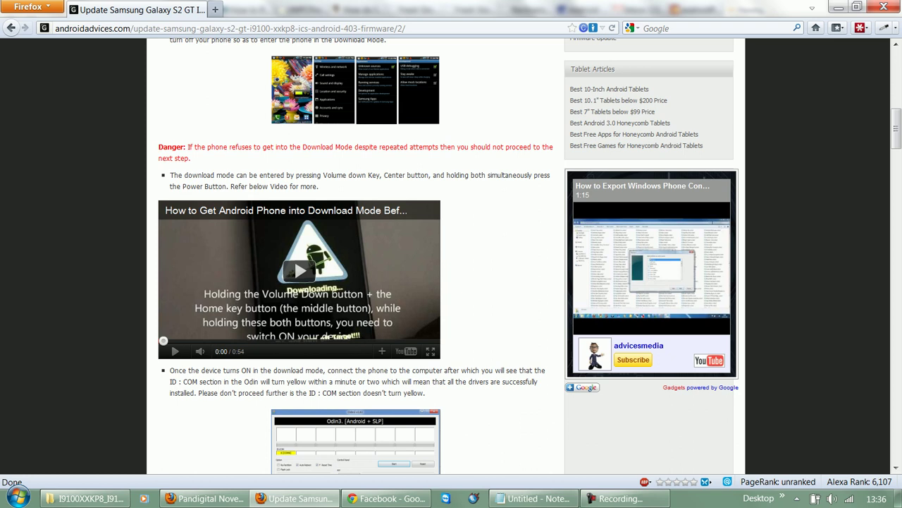
scroll(357, 339, down, 3)
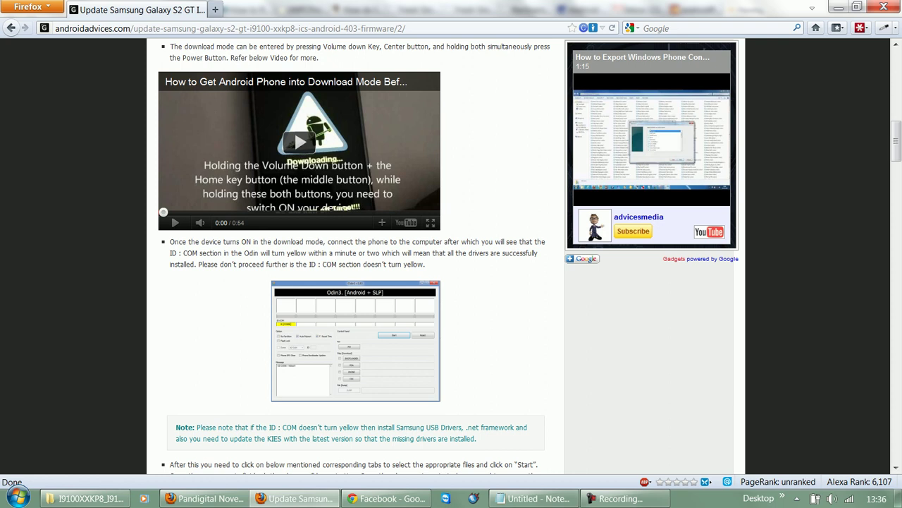
scroll(356, 339, down, 3)
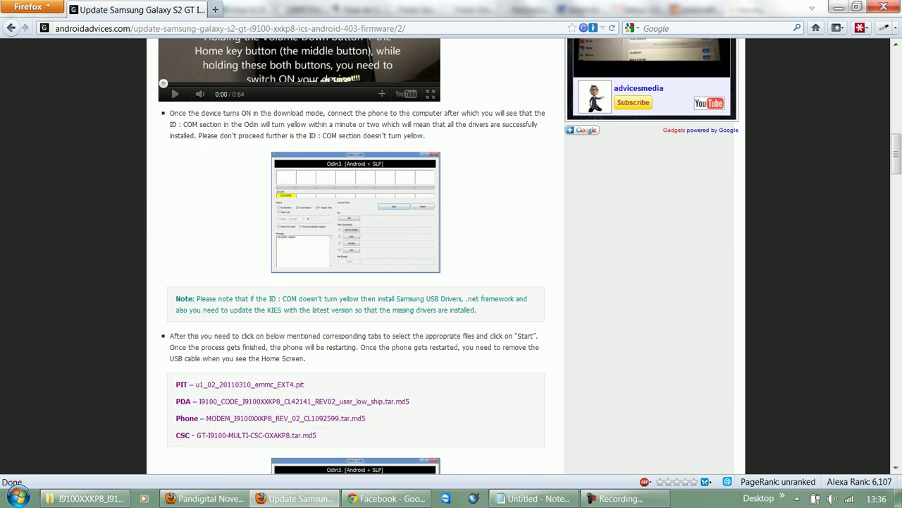
Launch Odin3 v1.83 from the extracted firmware folder in Windows Explorer and allow it to make changes to the computer
click(85, 498)
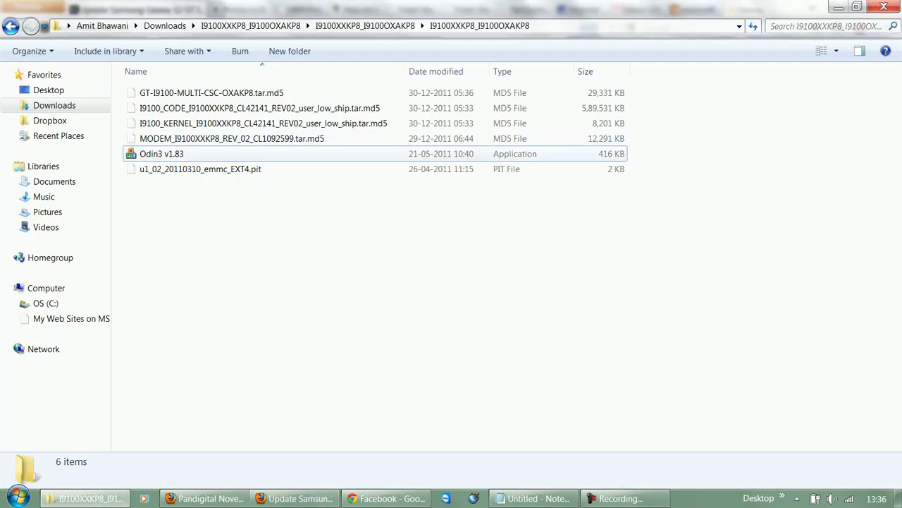
click(162, 153)
double_click(161, 154)
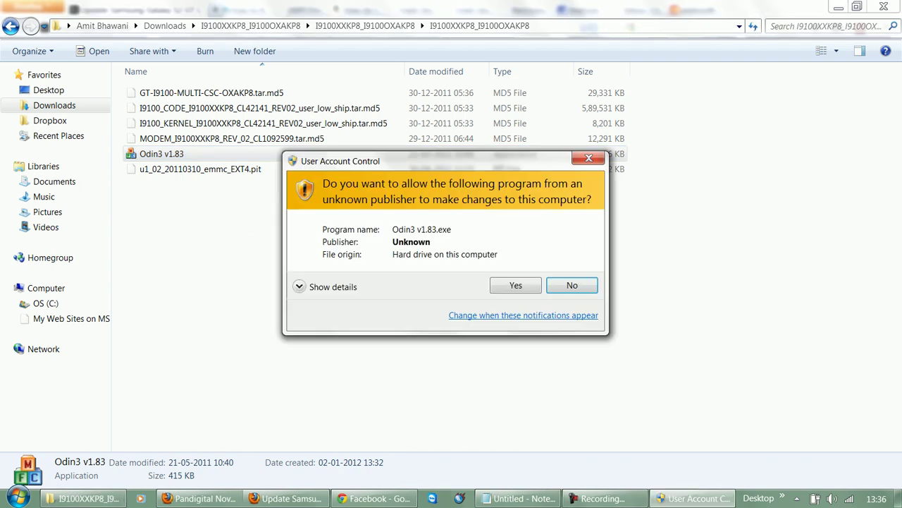
click(515, 284)
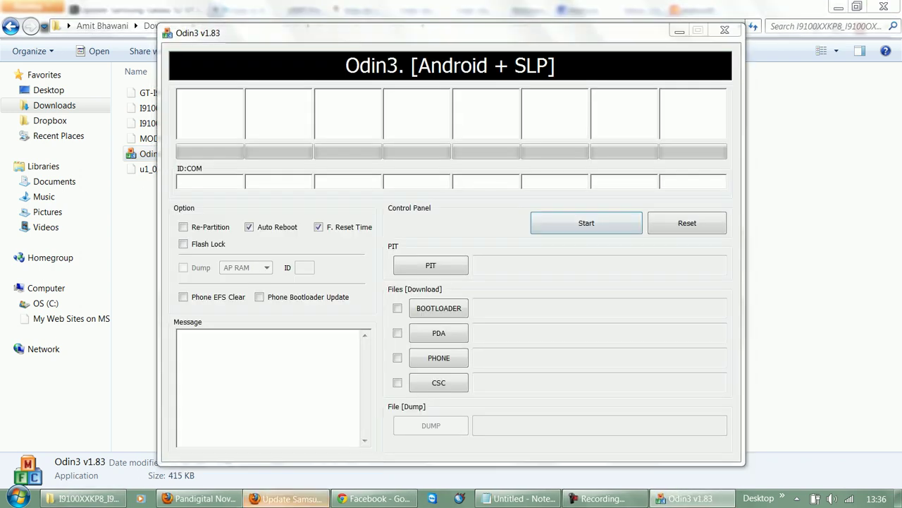
Review the next article instructions in Firefox, then return to Odin3 and reposition its window slightly lower
click(286, 498)
scroll(353, 282, down, 5)
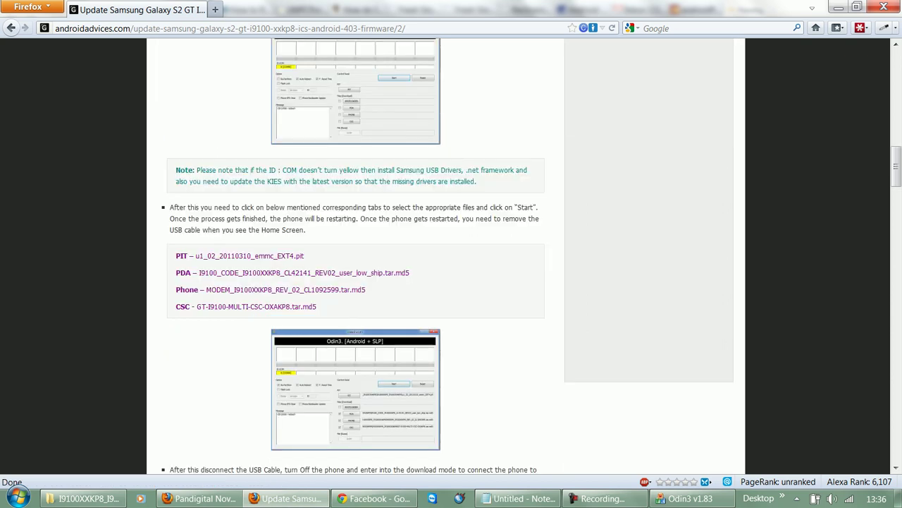
click(687, 499)
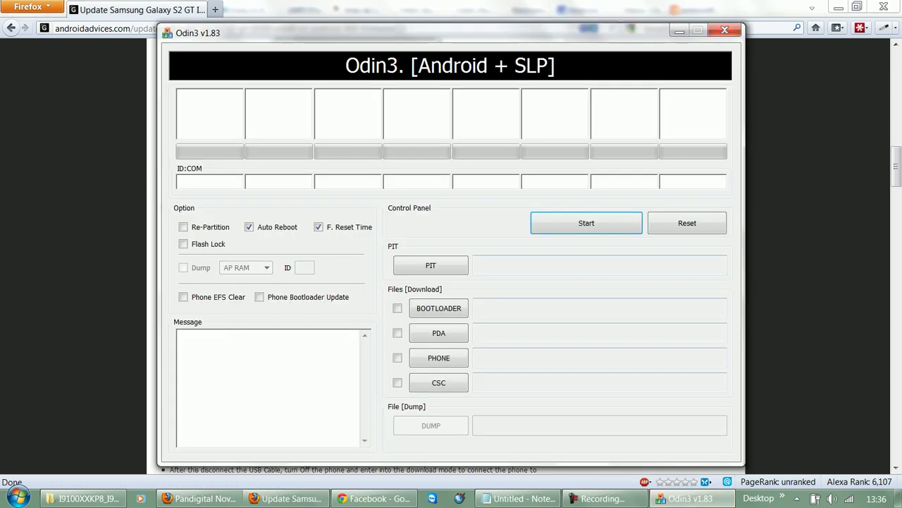
drag(423, 33, 416, 50)
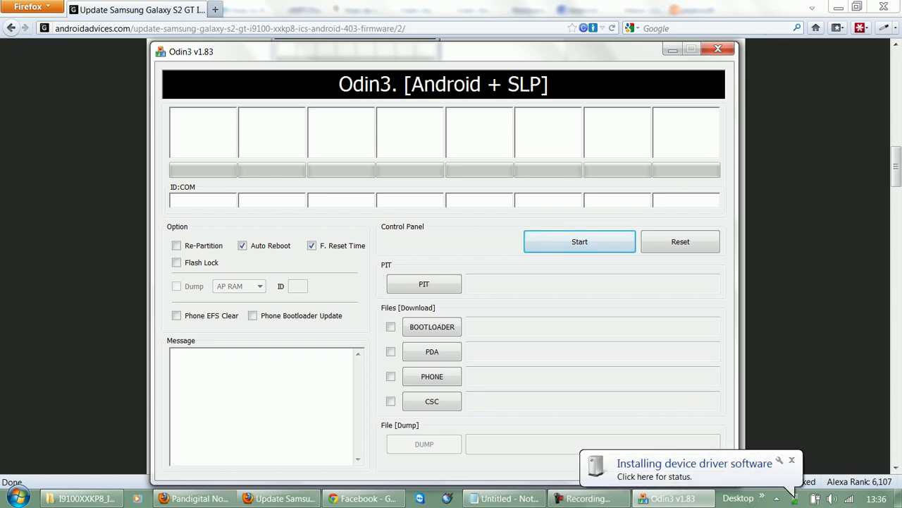
Check the connected phone's driver installation status, close the report and inspect the first ID:COM field in Odin3
click(795, 498)
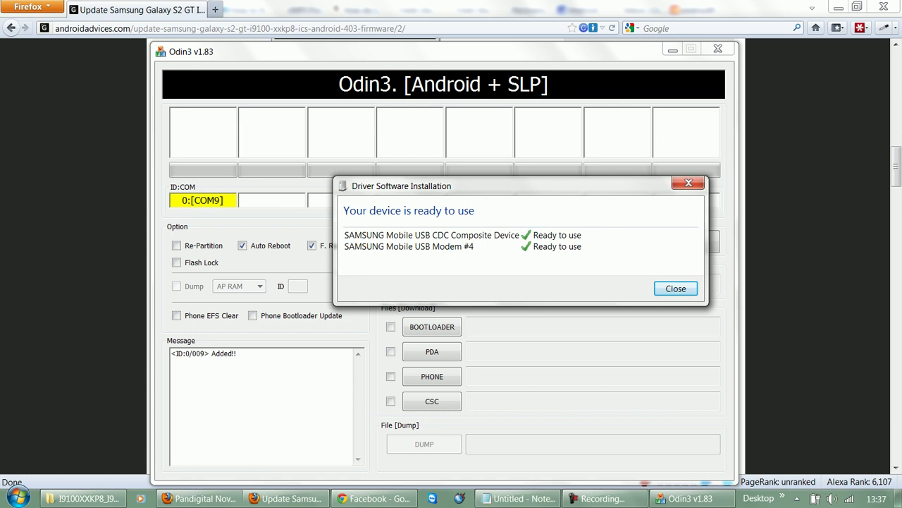
click(675, 289)
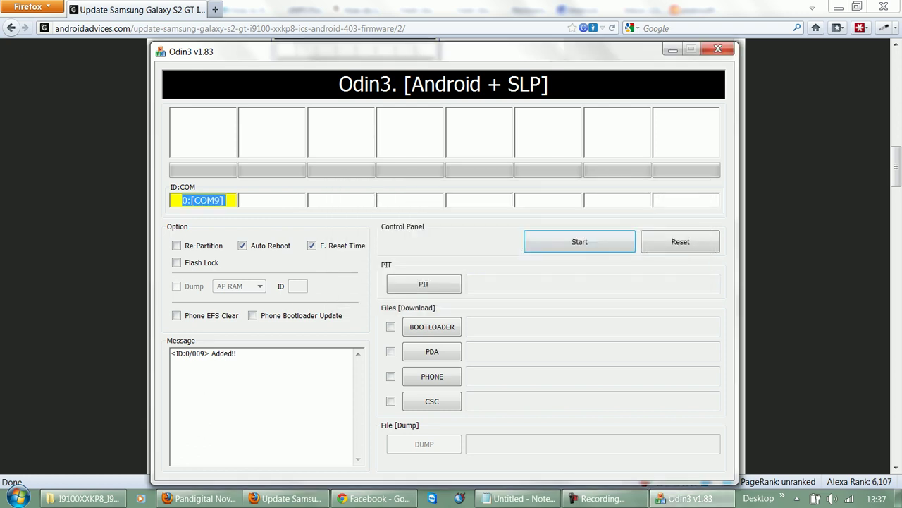
click(192, 200)
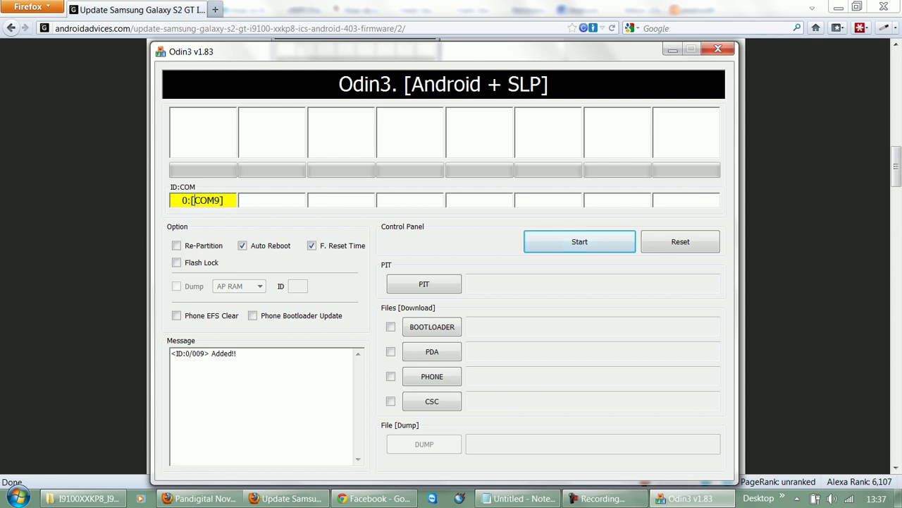
Switch to the Firefox article and look up which firmware file belongs to the PIT slot
key(alt+Tab)
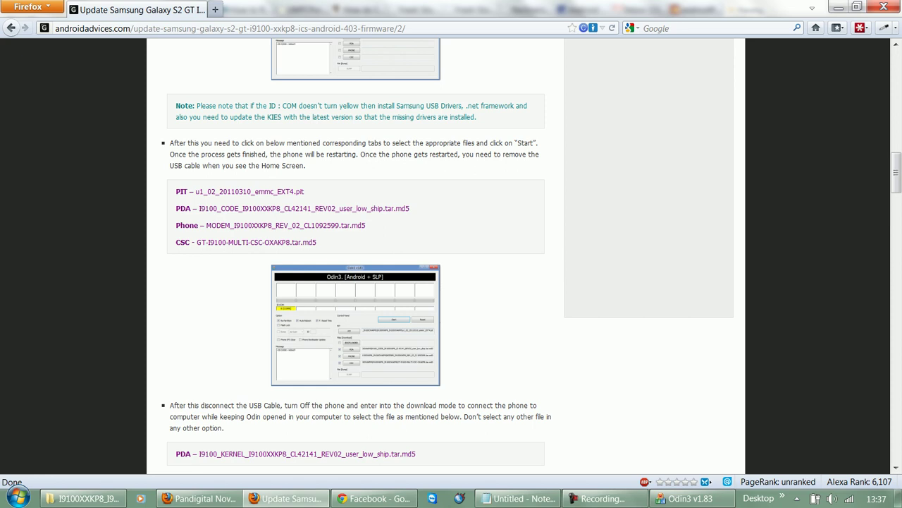
drag(176, 191, 304, 192)
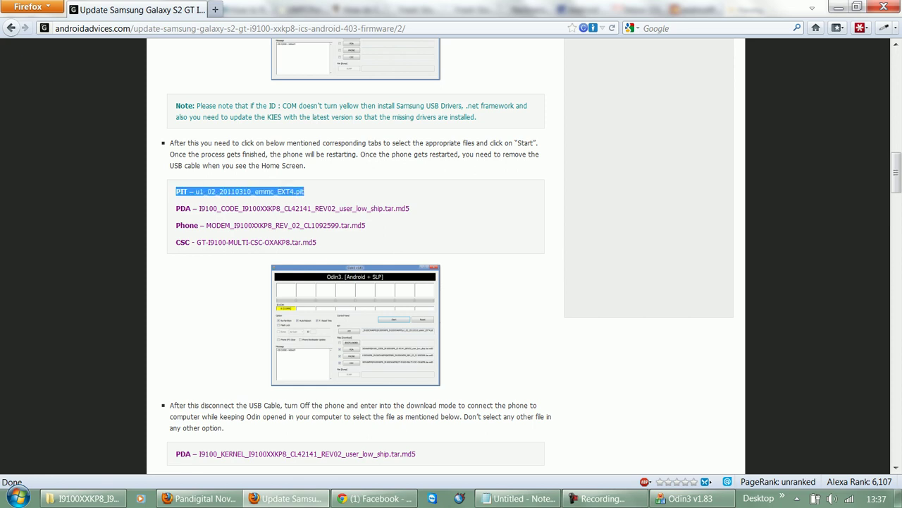
click(305, 192)
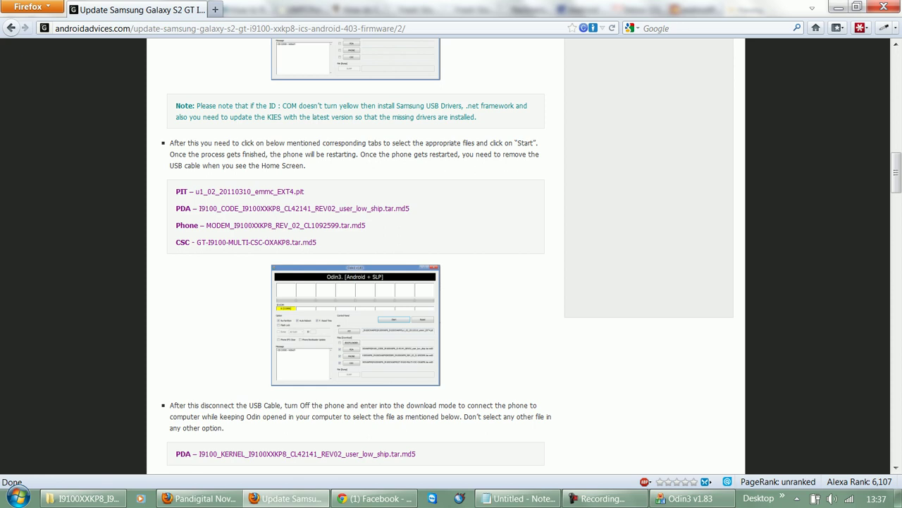
Load u1_02_20110310_emmc_EXT4.pit as the PIT file in Odin3, using the folder path copied from Windows Explorer
key(alt+Tab)
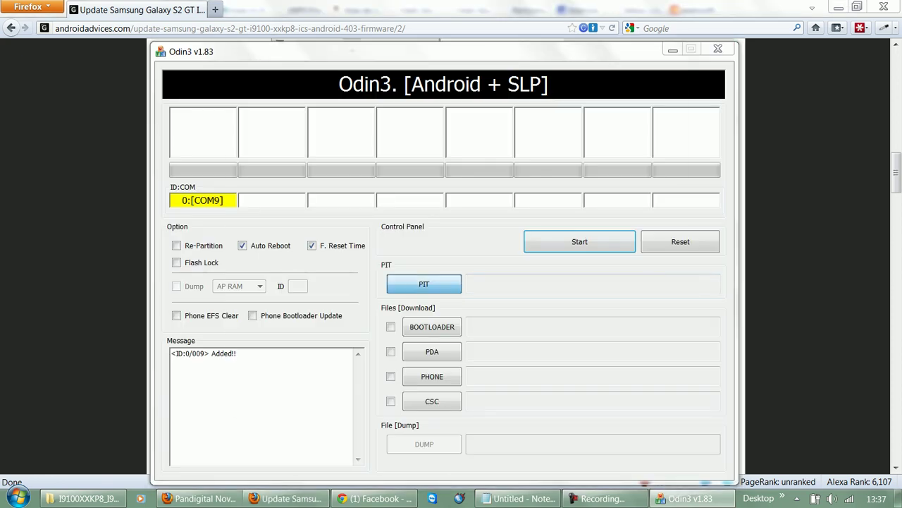
click(423, 284)
click(83, 499)
click(282, 26)
key(ctrl+c)
key(alt+Tab)
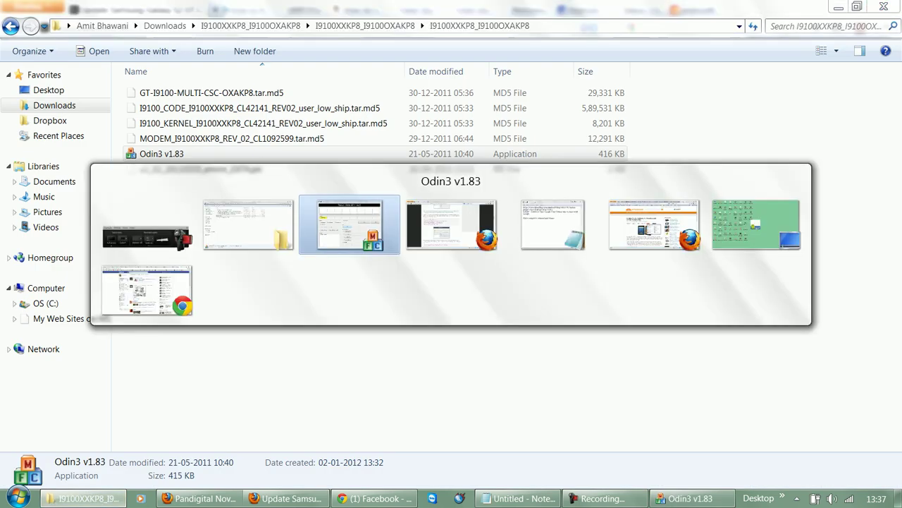
key(ctrl+v)
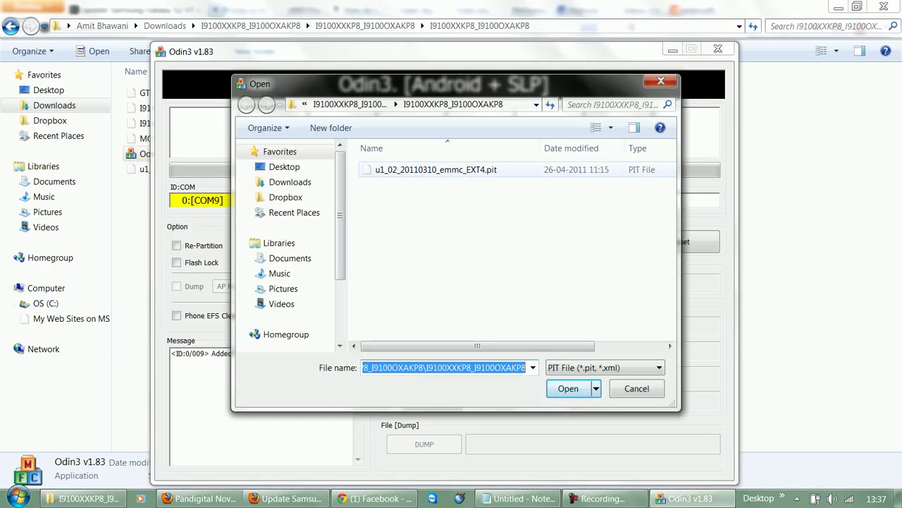
double_click(436, 169)
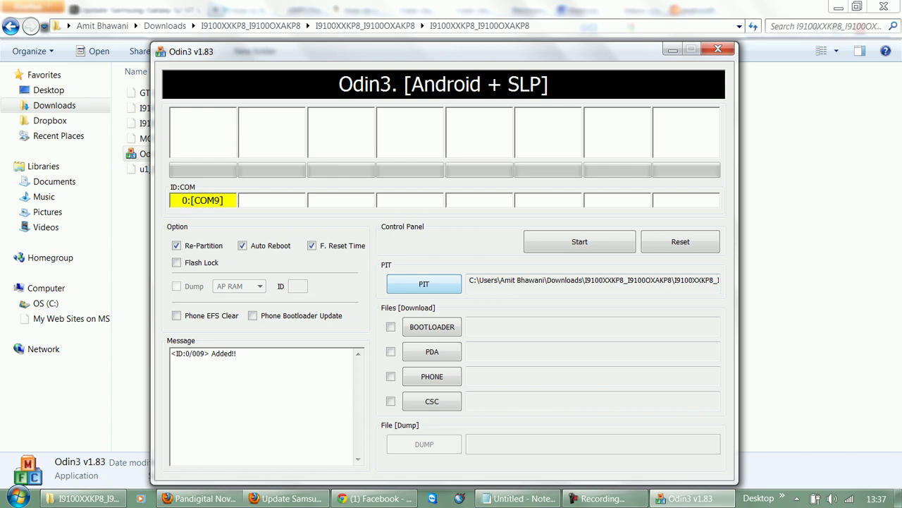
Load I9100_CODE_I9100XXKP8_CL42141_REV02_user_low_ship.tar.md5 as the PDA file and, after checking the article, MODEM_I9100XXKP8_REV_02_CL1092599.tar.md5 as the PHONE file
click(431, 351)
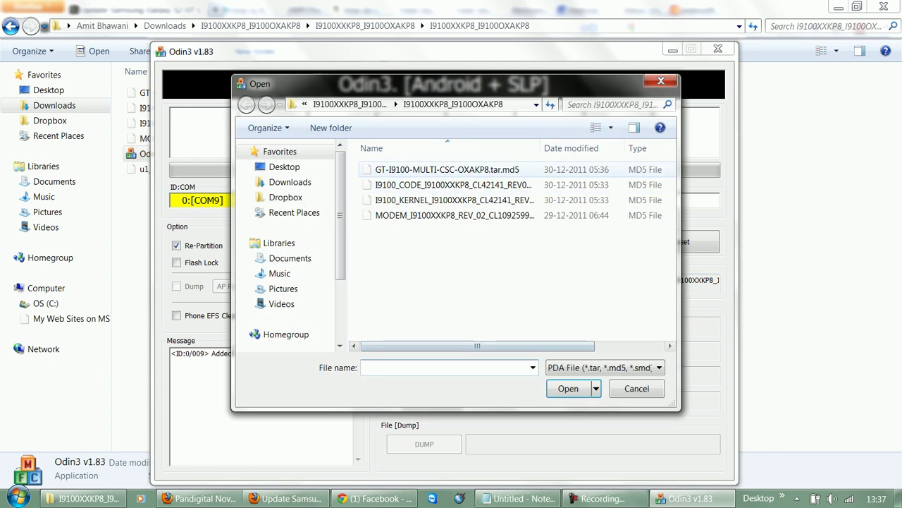
double_click(451, 185)
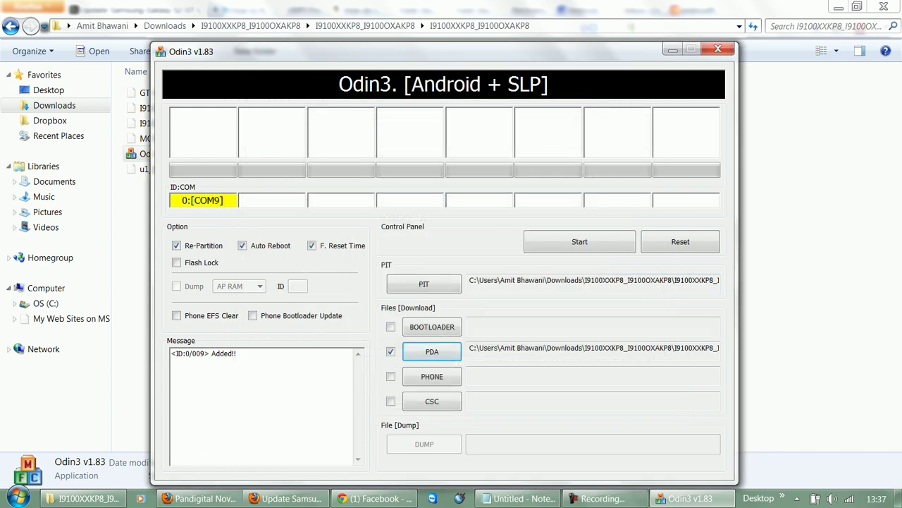
click(285, 498)
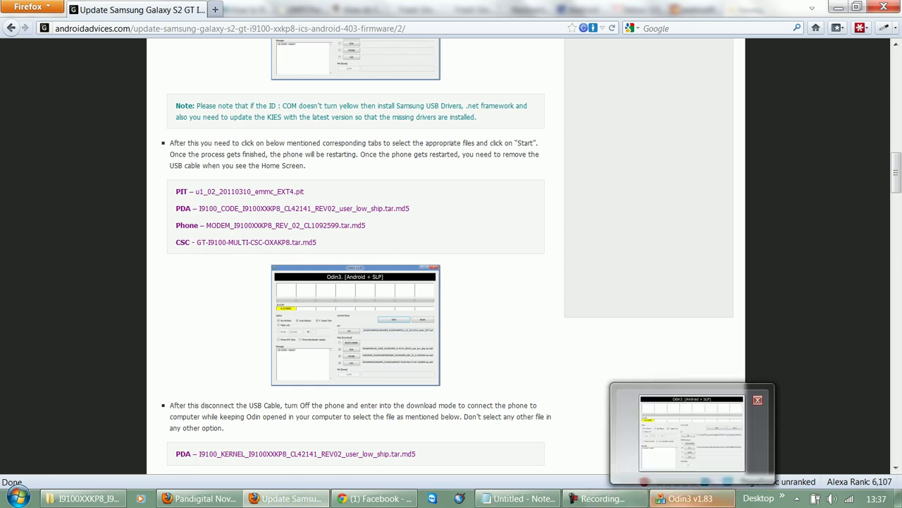
click(687, 498)
click(432, 377)
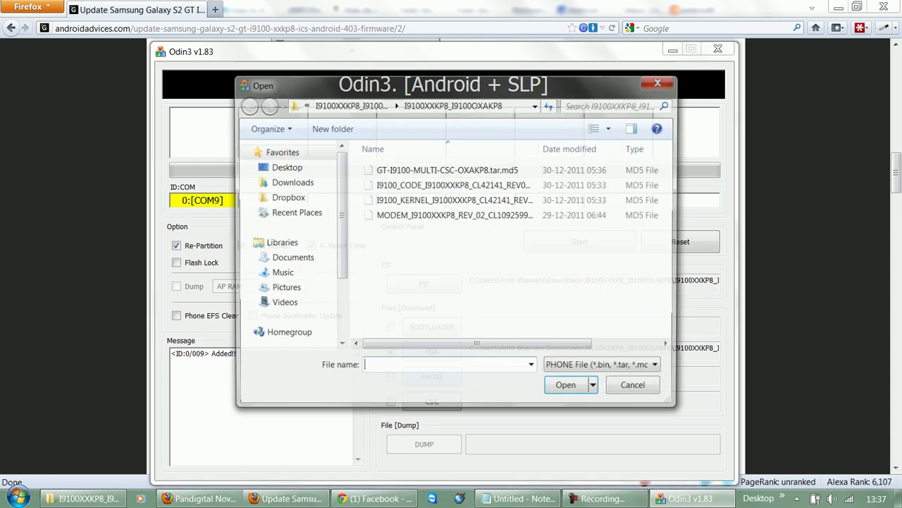
double_click(455, 215)
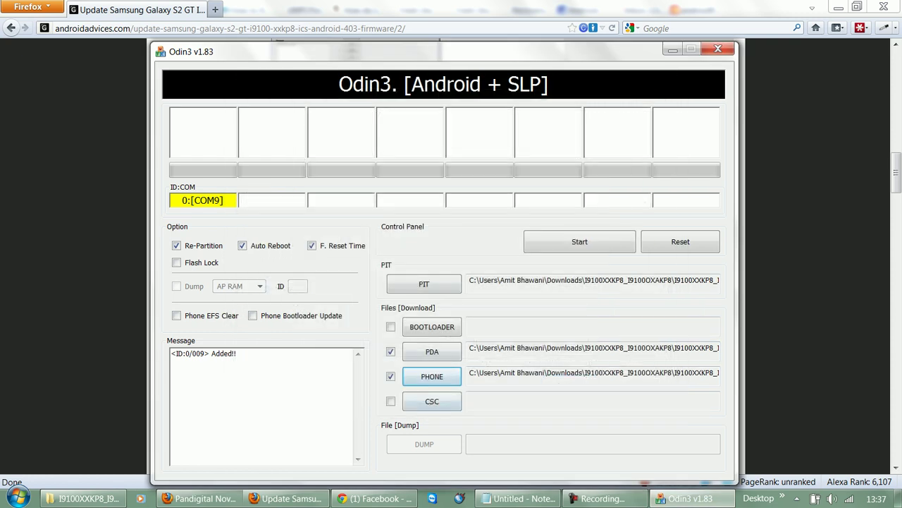
Load GT-I9100-MULTI-CSC-OXAKP8.tar.md5 as the CSC file in Odin3, checking the article for the matching file
click(432, 401)
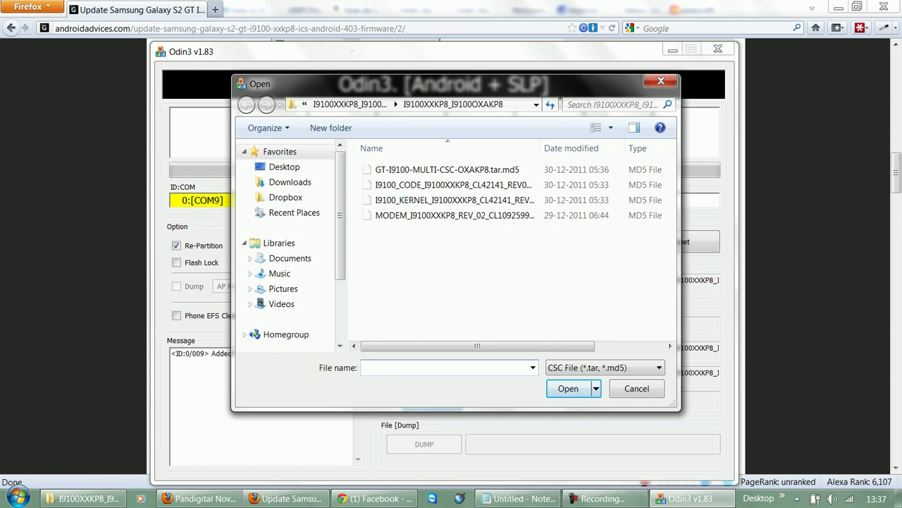
key(alt+Tab)
key(alt+Tab)
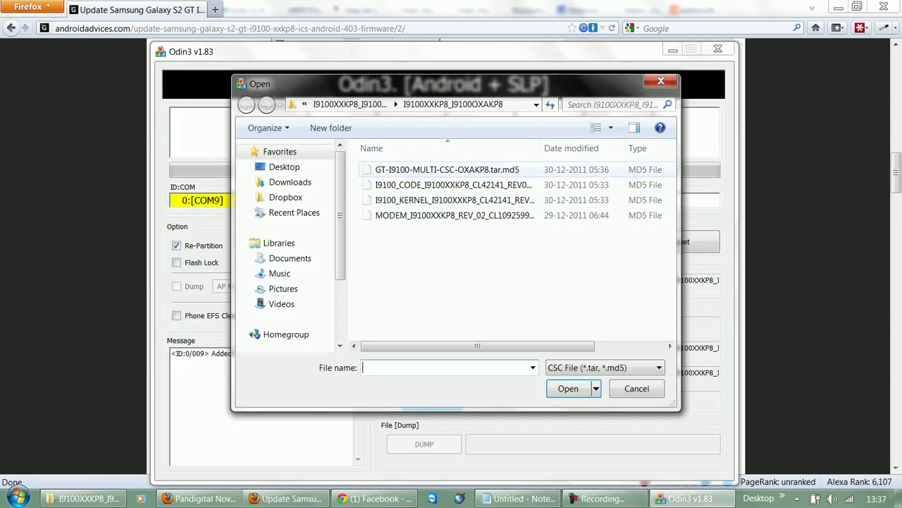
double_click(447, 169)
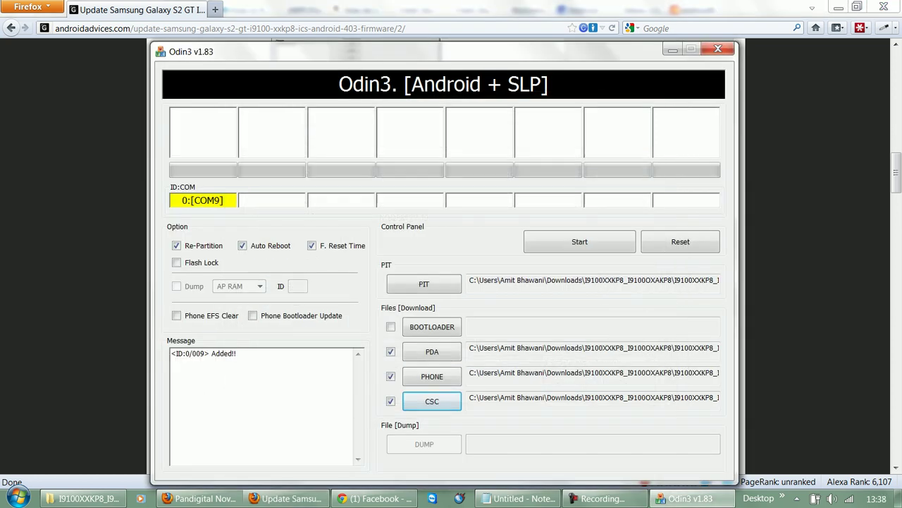
Check the loaded files against the article's PIT, PDA, Phone and CSC list and start the firmware flash in Odin3
key(alt+Tab)
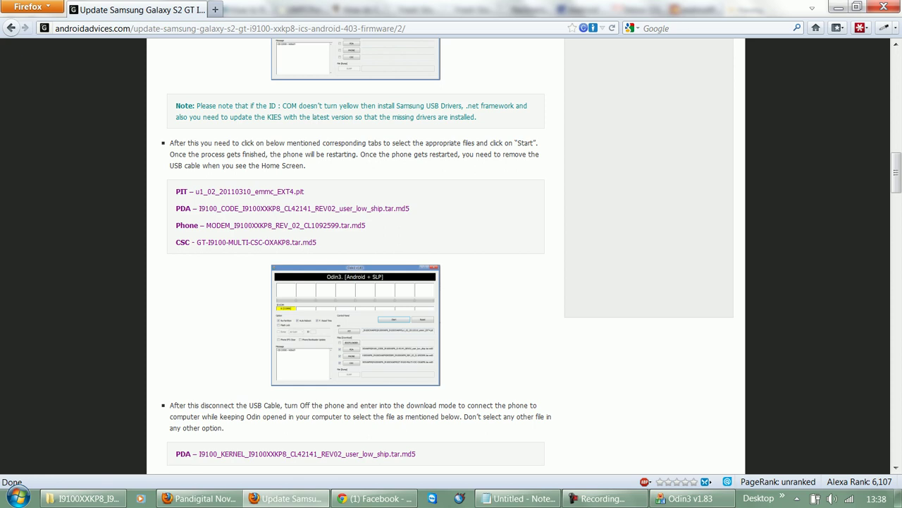
scroll(356, 261, down, 2)
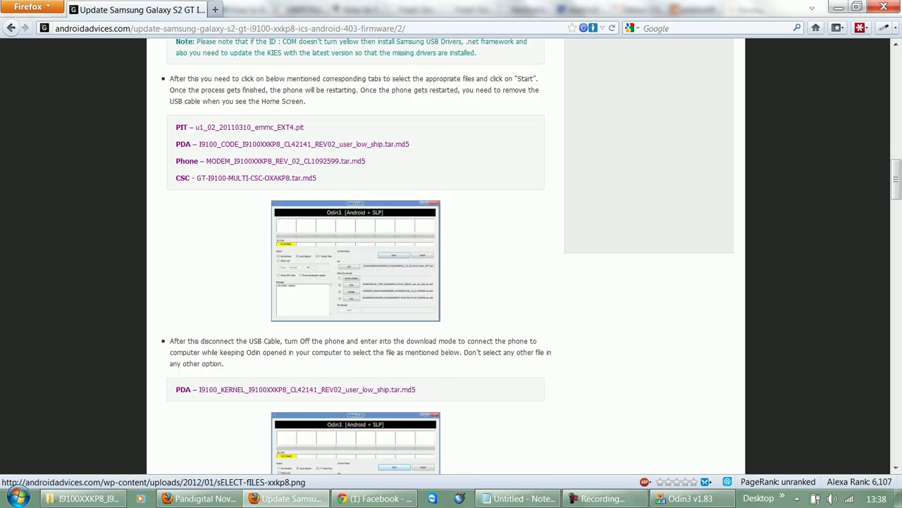
scroll(356, 260, down, 2)
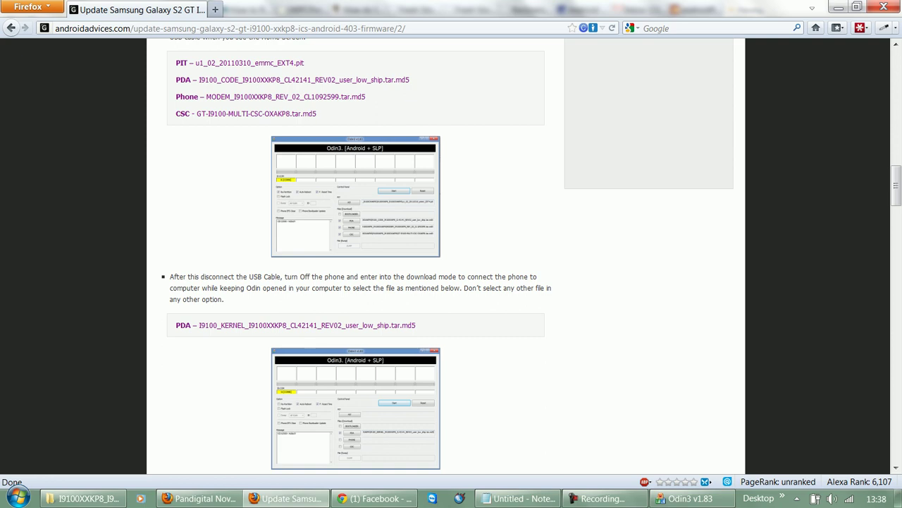
scroll(355, 261, up, 2)
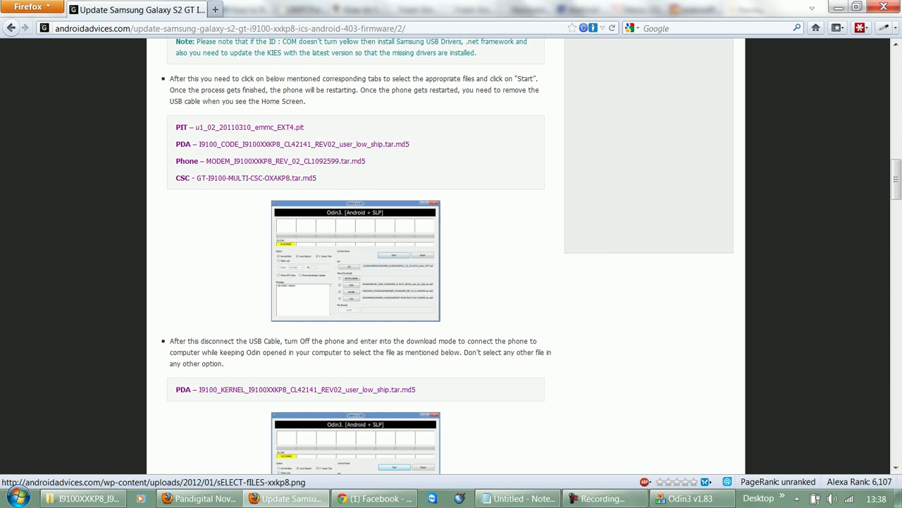
key(alt+Tab)
click(579, 241)
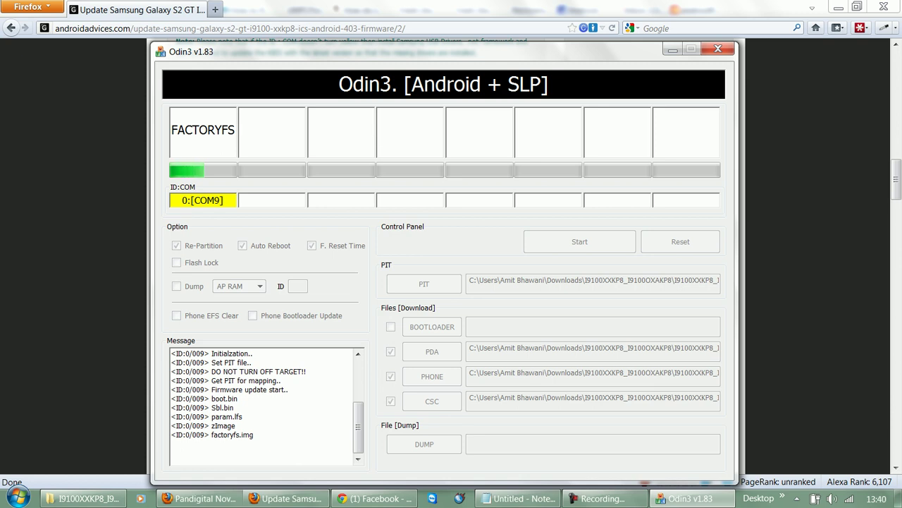
Read the article's kernel PDA and recovery mode instructions in Firefox and check the flashing progress in Odin3
key(alt+Tab)
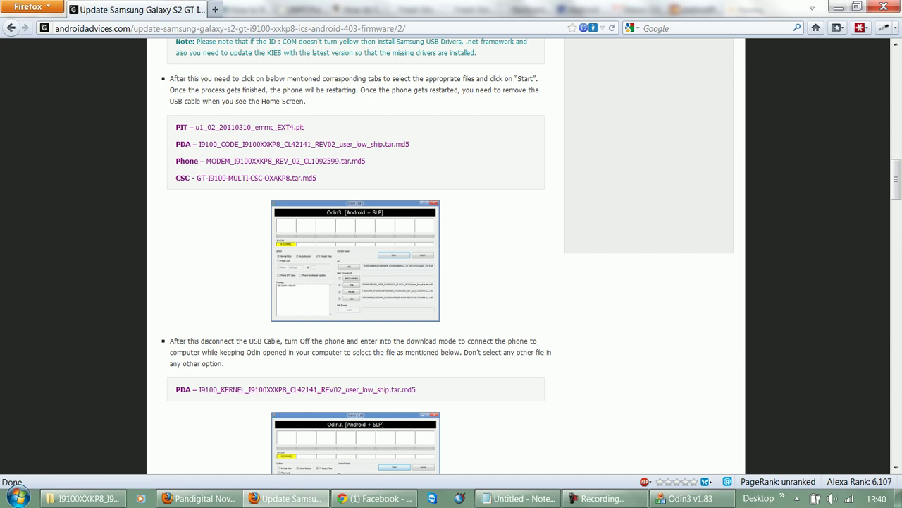
scroll(452, 254, down, 5)
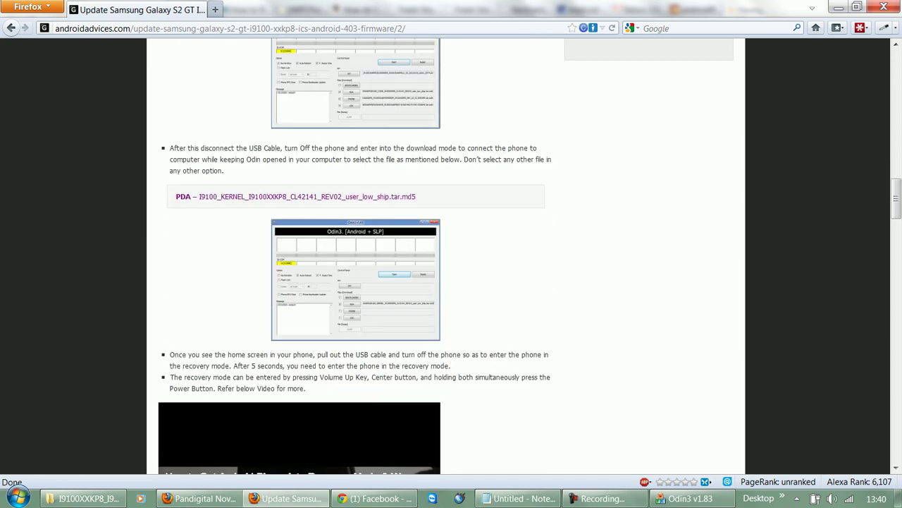
scroll(451, 254, down, 2)
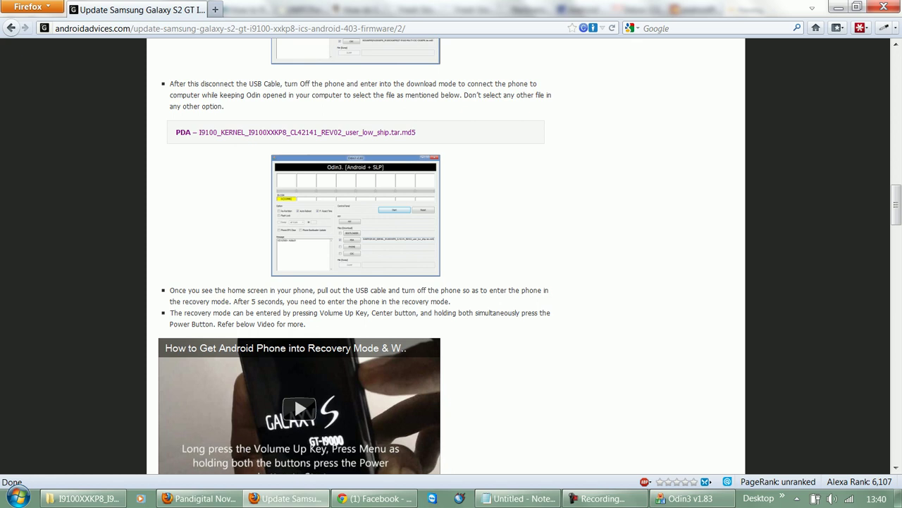
scroll(451, 254, down, 2)
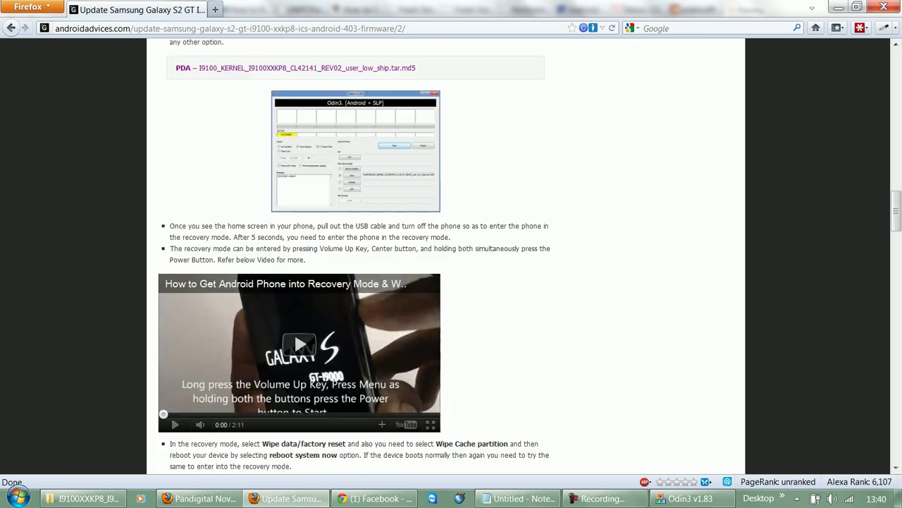
click(684, 499)
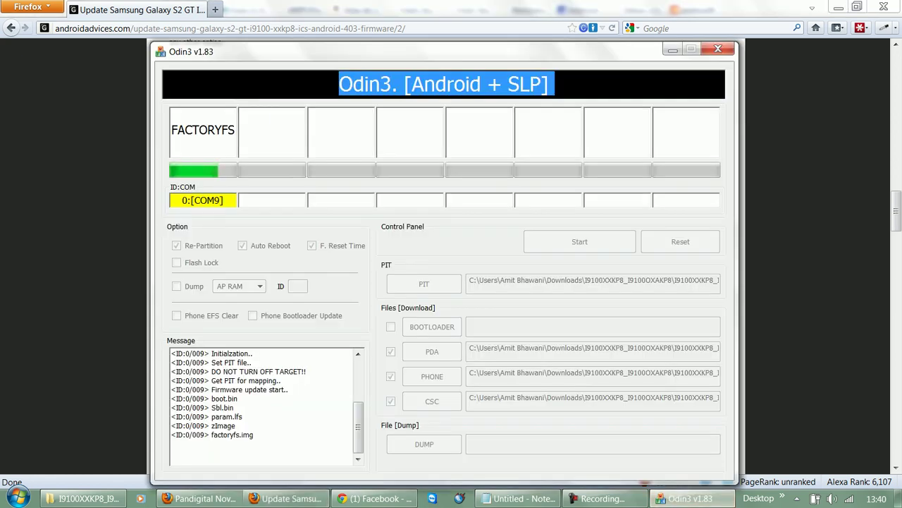
Return to the Firefox article and examine its instructions on wiping data and cache, rebooting and verifying the firmware version
key(alt+Tab)
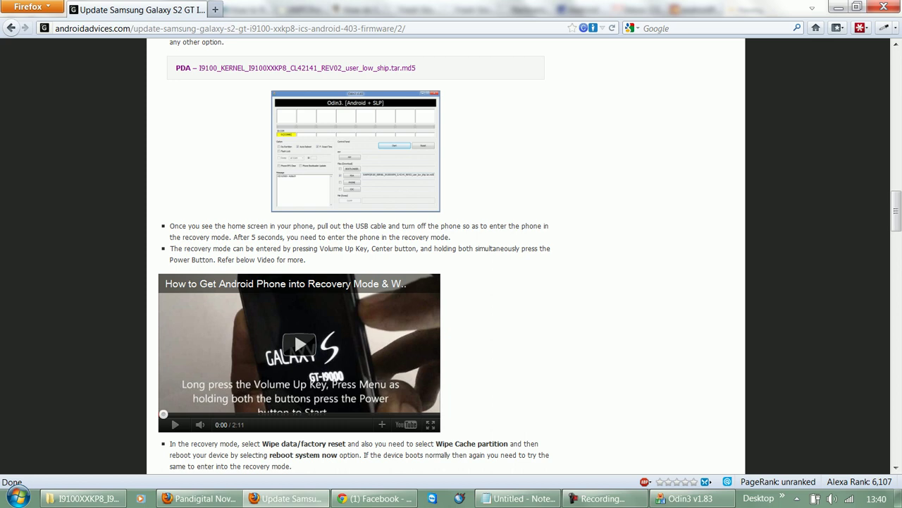
scroll(299, 317, down, 2)
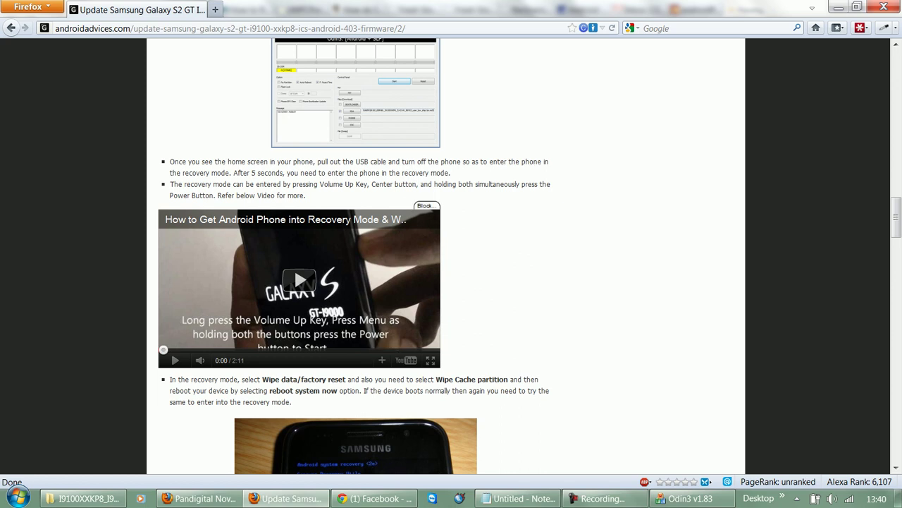
drag(261, 379, 351, 379)
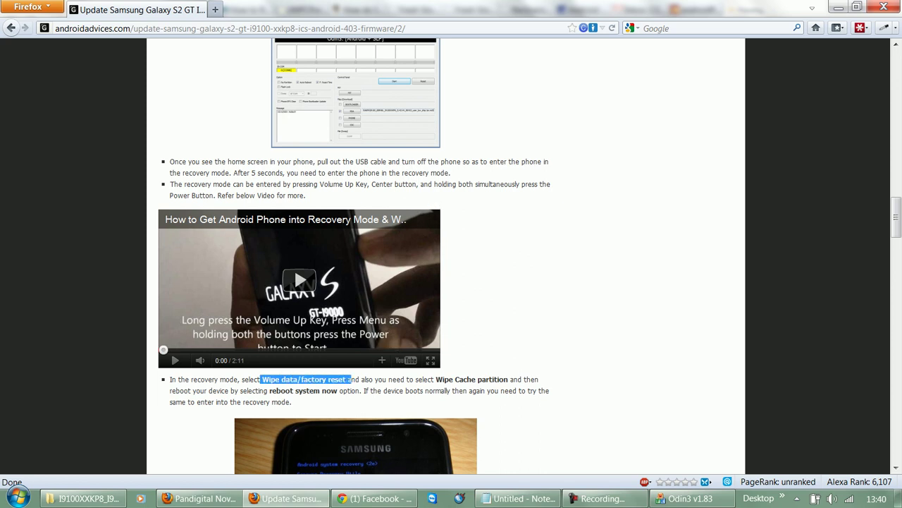
drag(436, 379, 508, 380)
scroll(451, 268, down, 2)
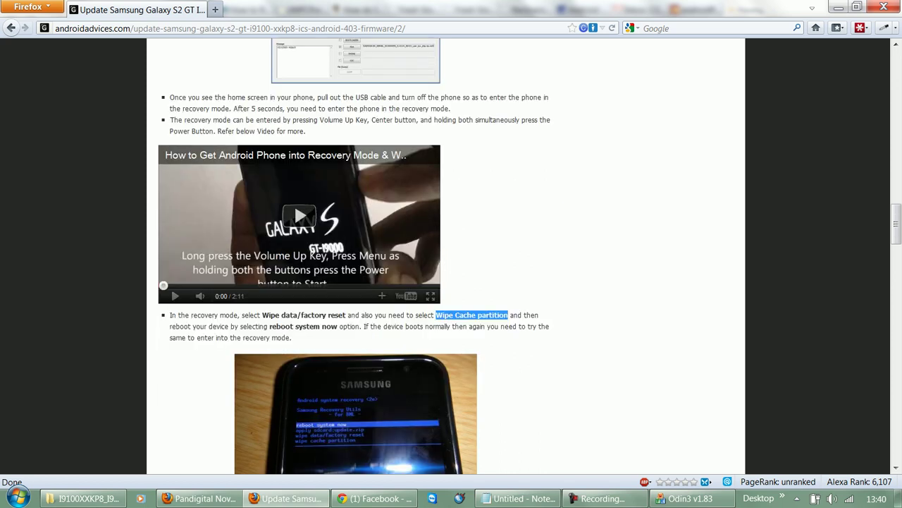
scroll(451, 268, down, 5)
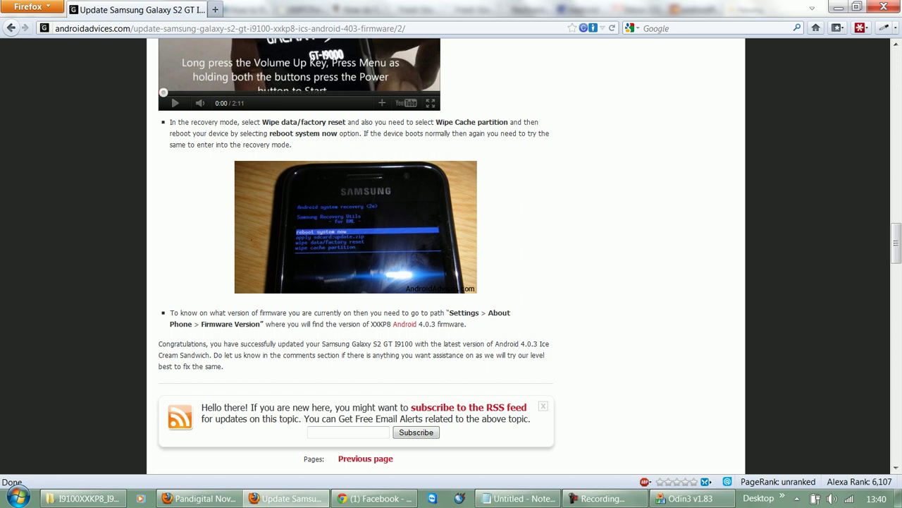
scroll(451, 268, up, 10)
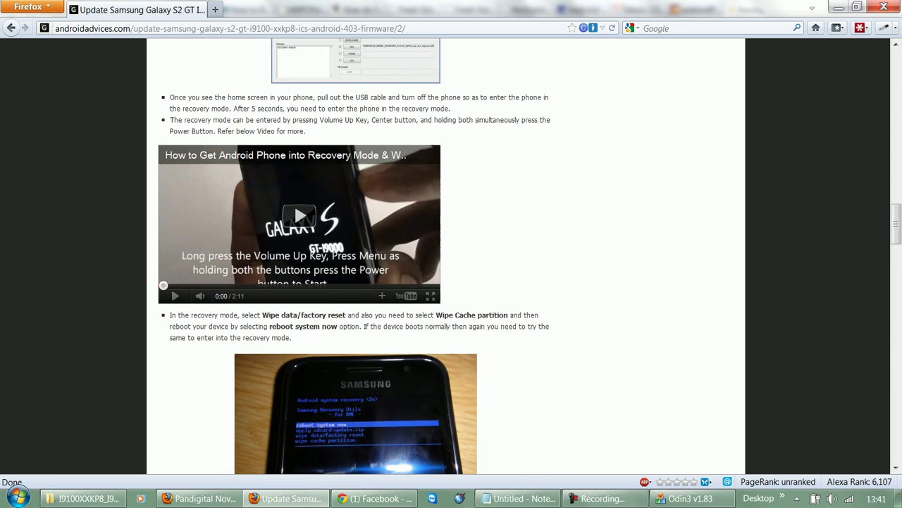
scroll(452, 268, up, 5)
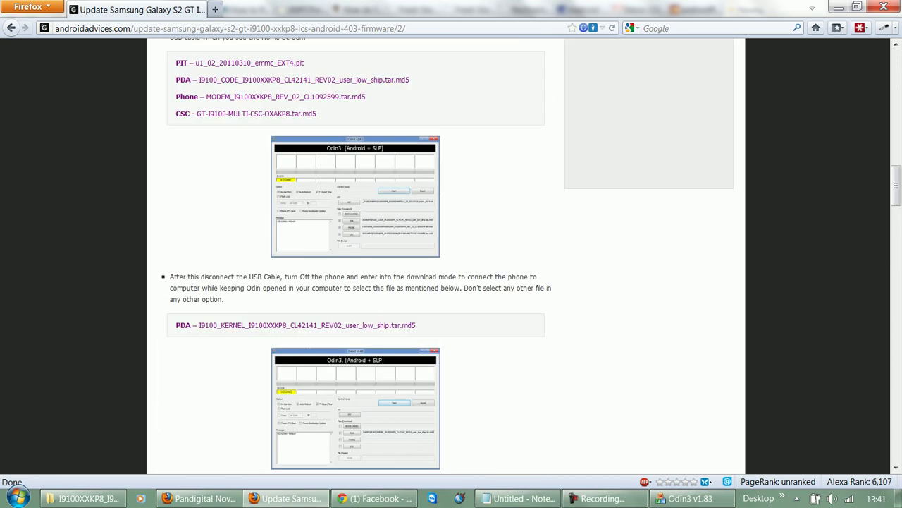
Switch to Odin3 to check the flash result and close the program
click(684, 498)
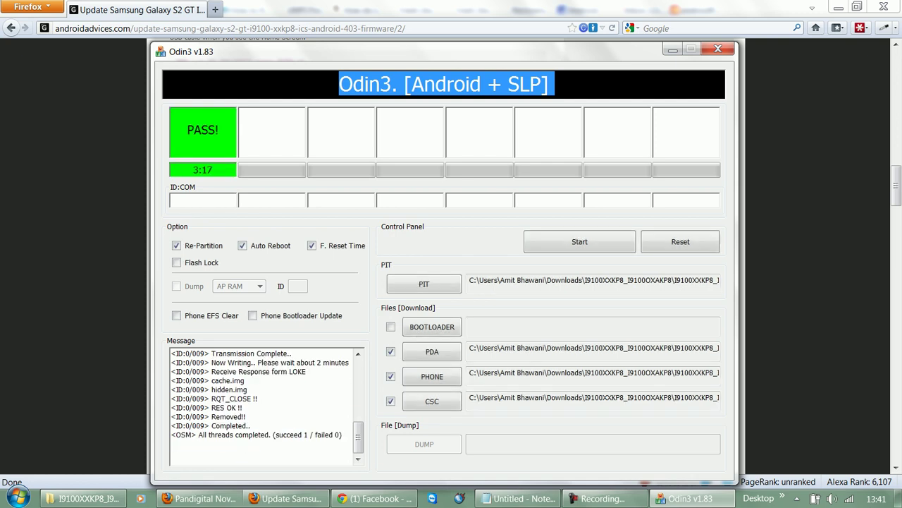
click(549, 83)
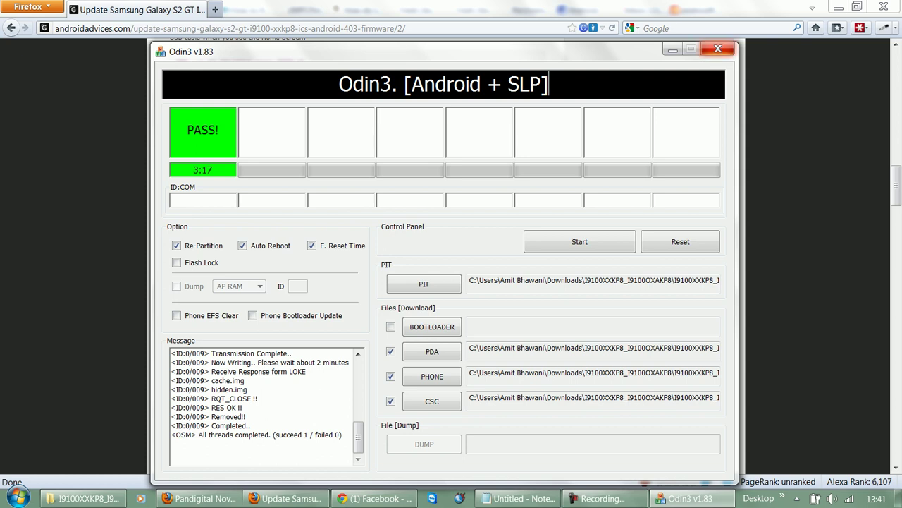
click(718, 48)
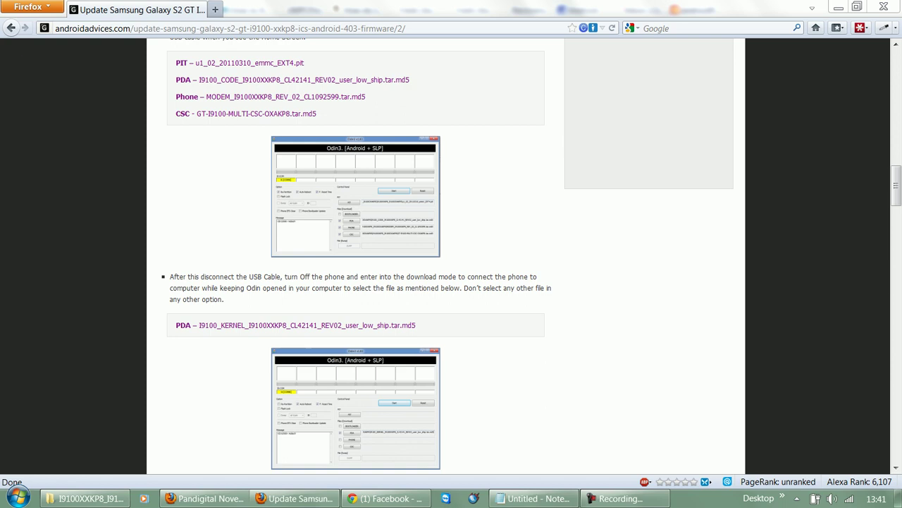
Return to the start of the article, view the device driver installation status and dismiss its dialog
scroll(451, 254, up, 10)
scroll(451, 254, up, 2)
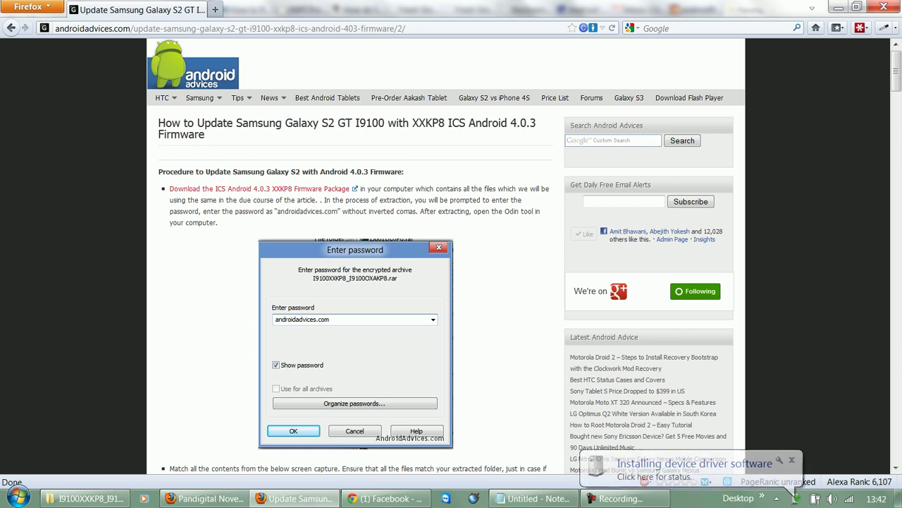
click(796, 497)
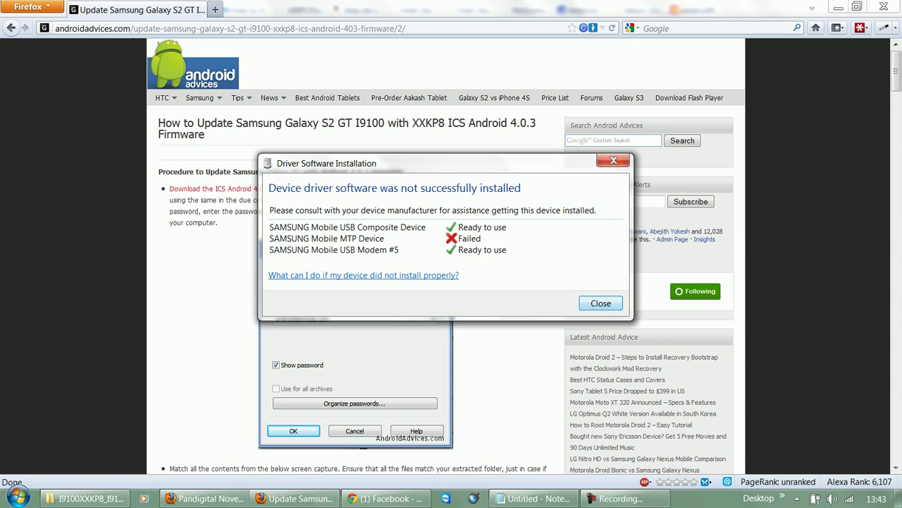
key(Return)
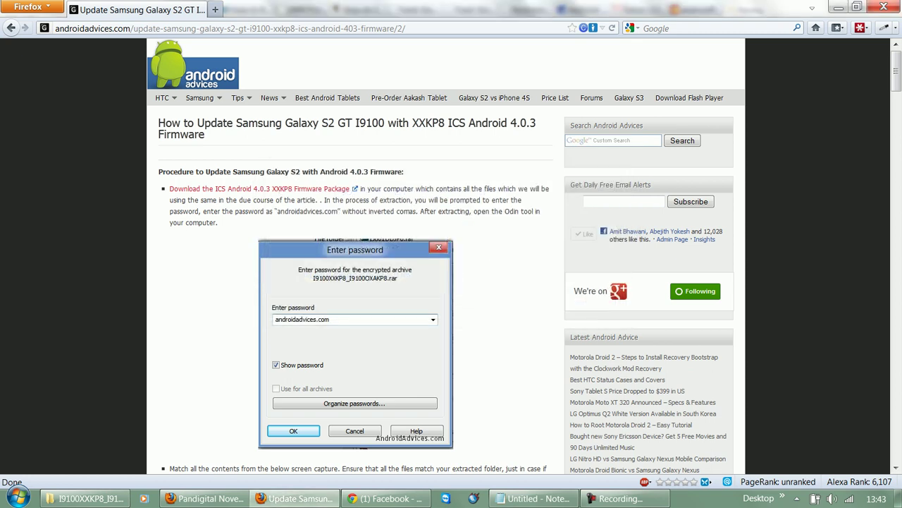